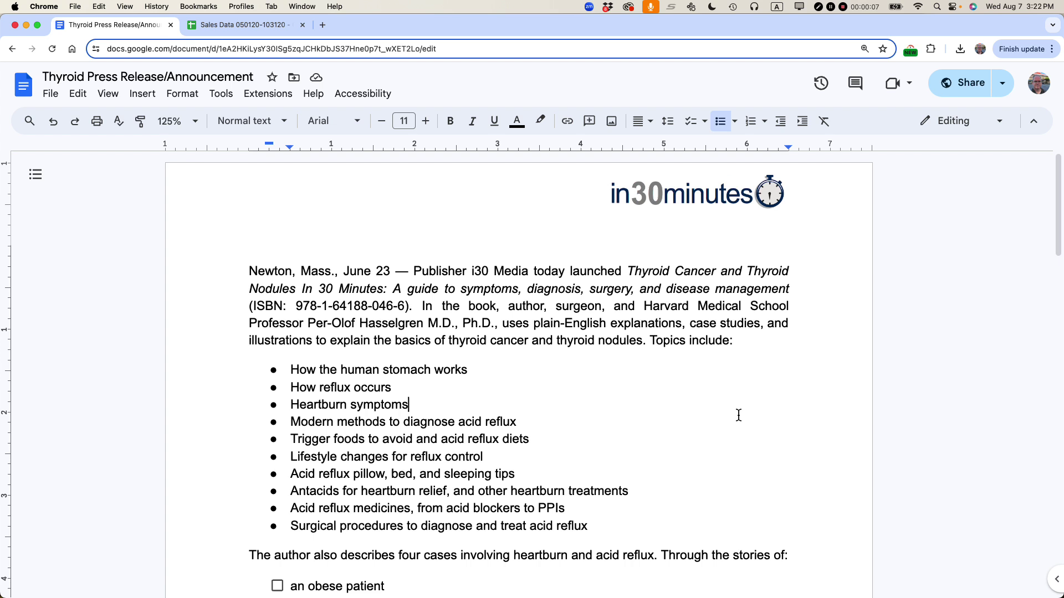
Open the press release's Publish to the web settings from the File menu.
click(695, 384)
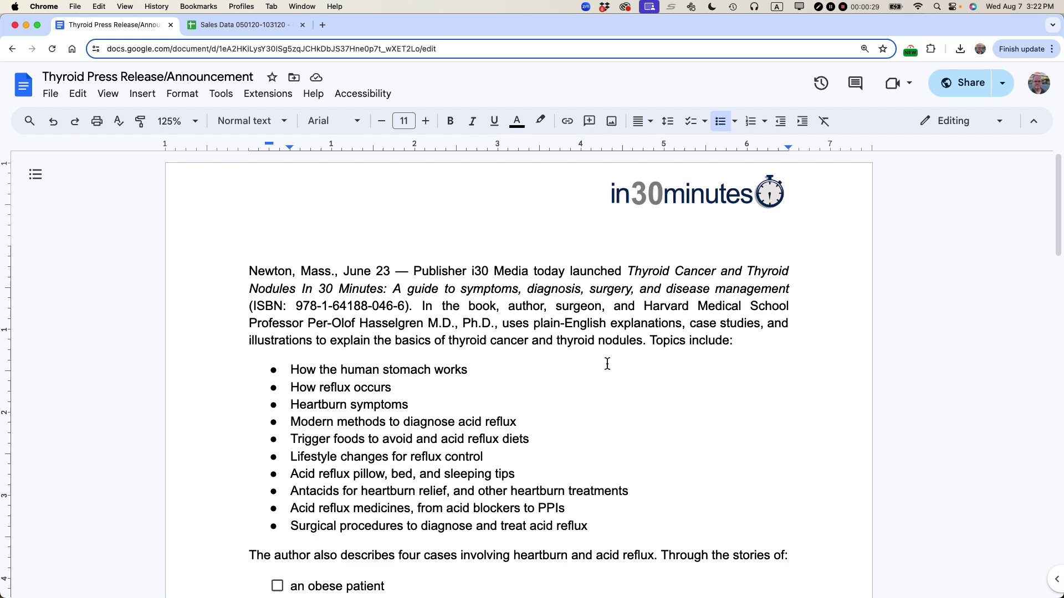
click(49, 95)
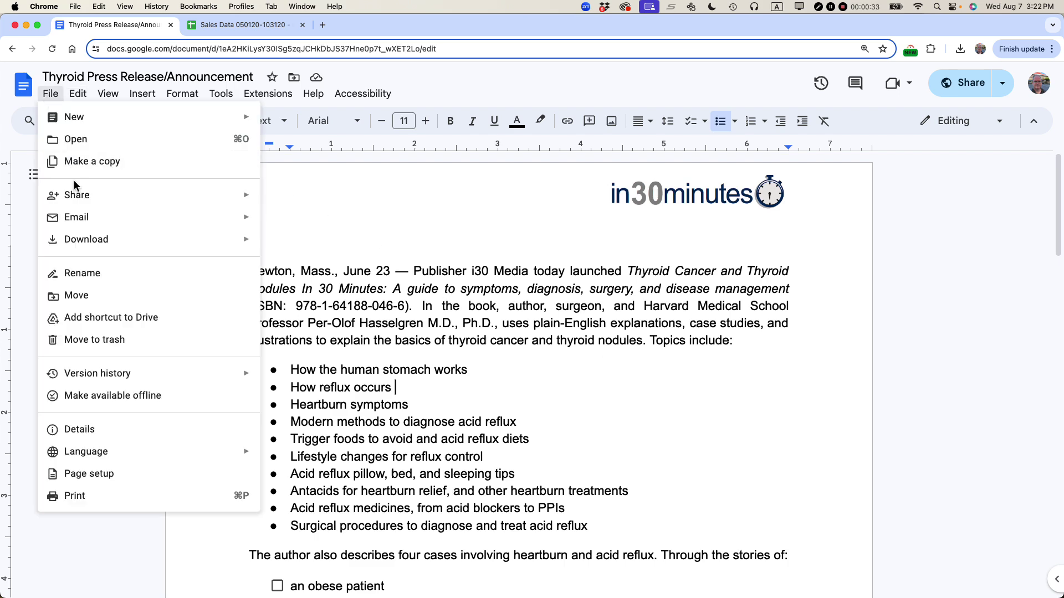
mouse_move(78, 195)
click(305, 223)
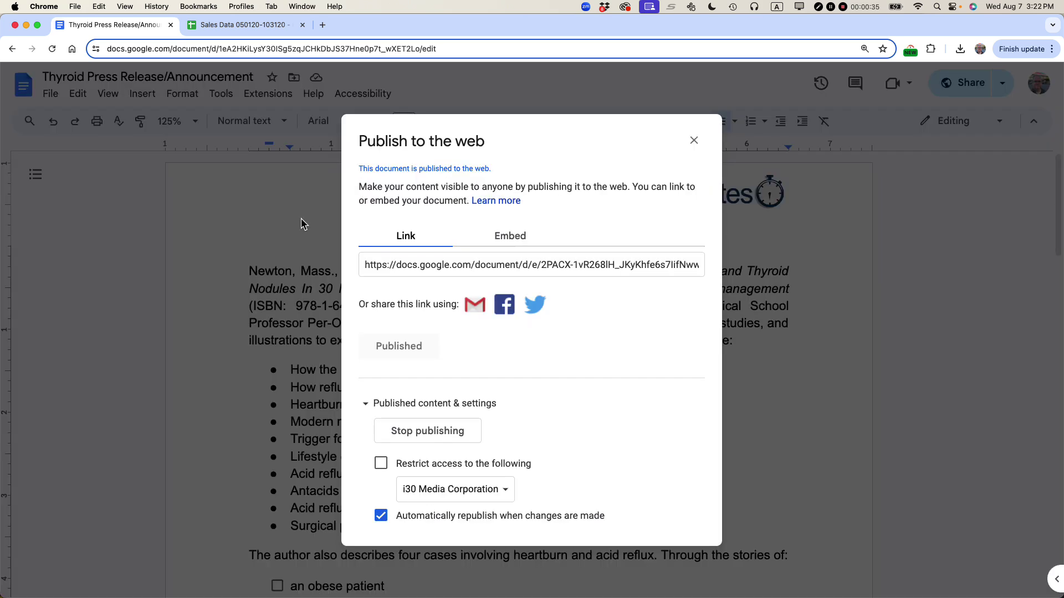
Copy the press release's iframe embed code and switch to the WordPress posts list.
click(506, 247)
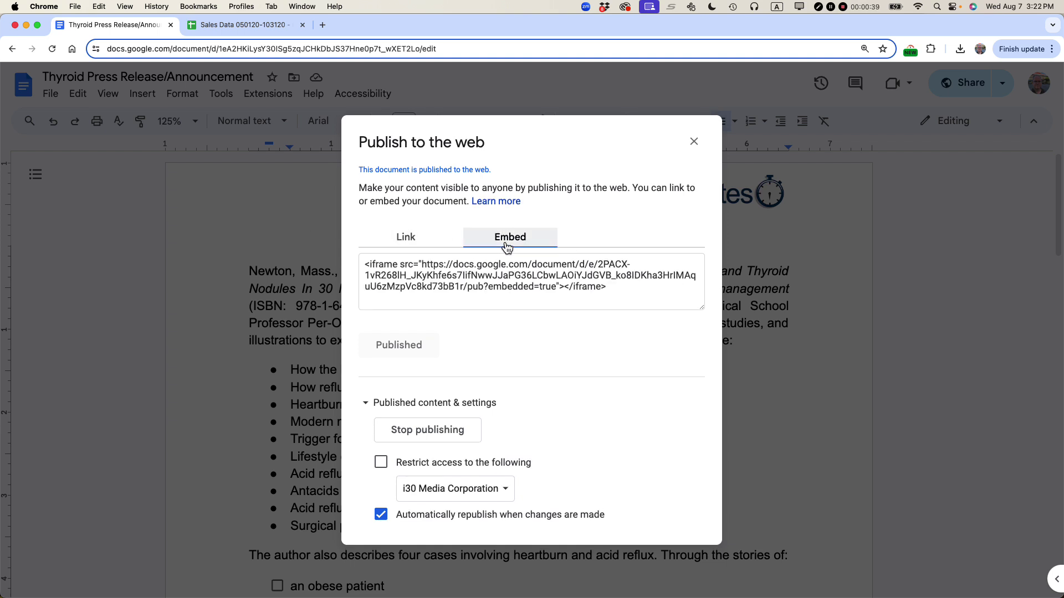
click(458, 272)
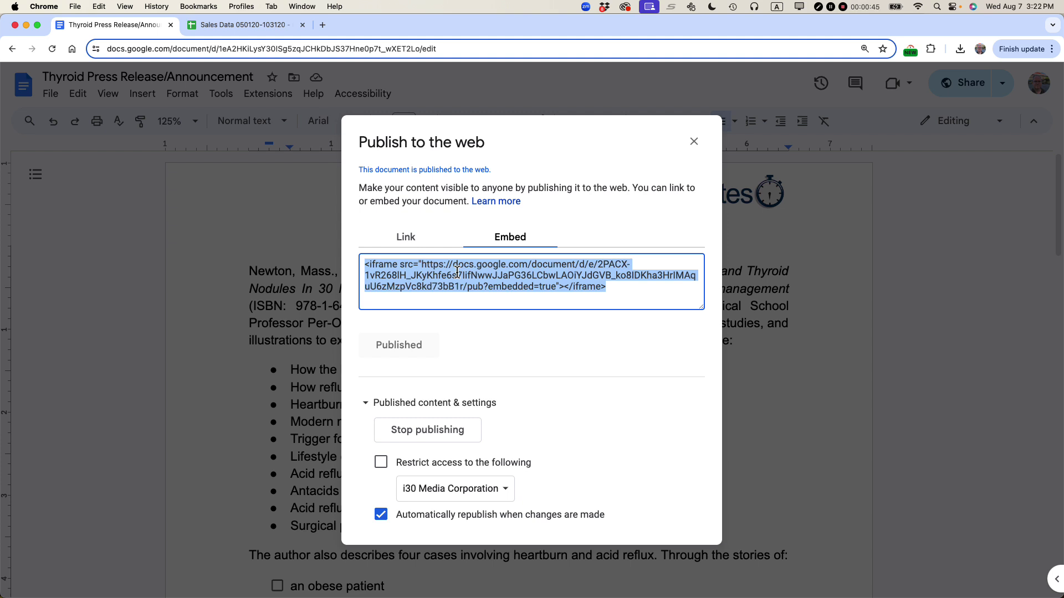
right_click(457, 273)
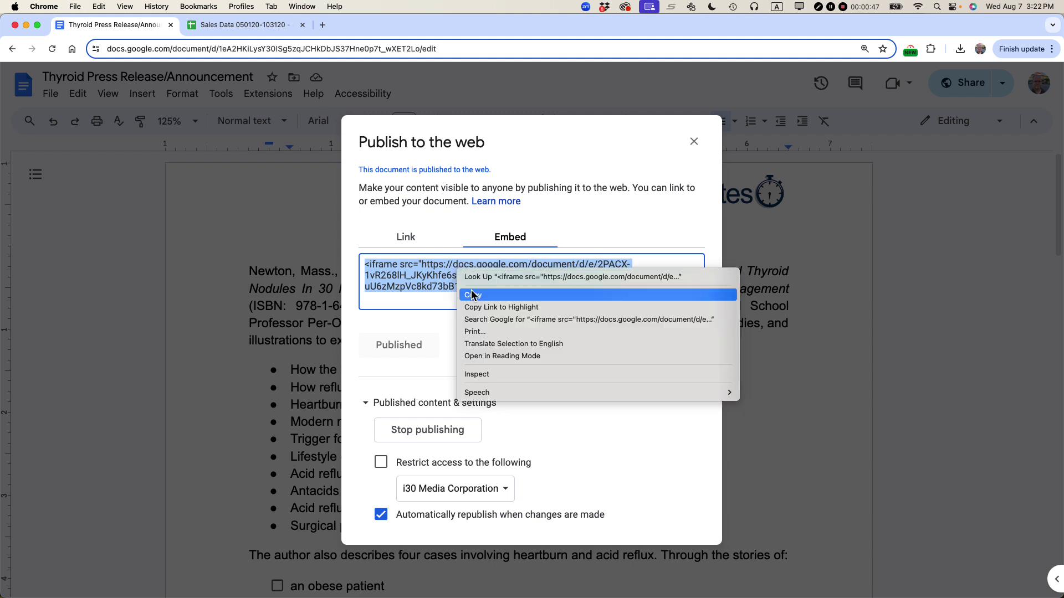
click(471, 295)
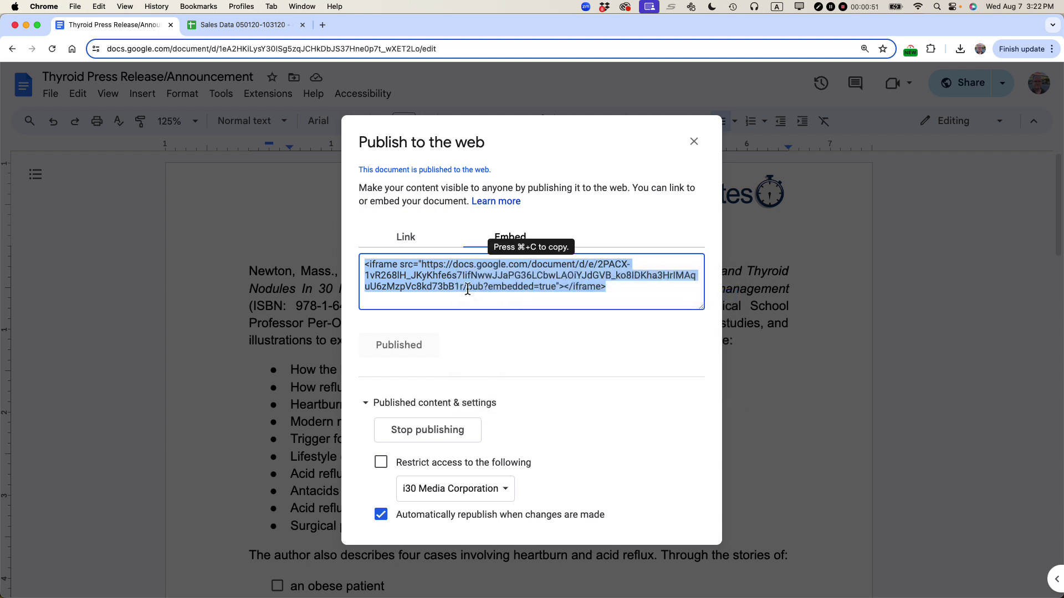
key(super+grave)
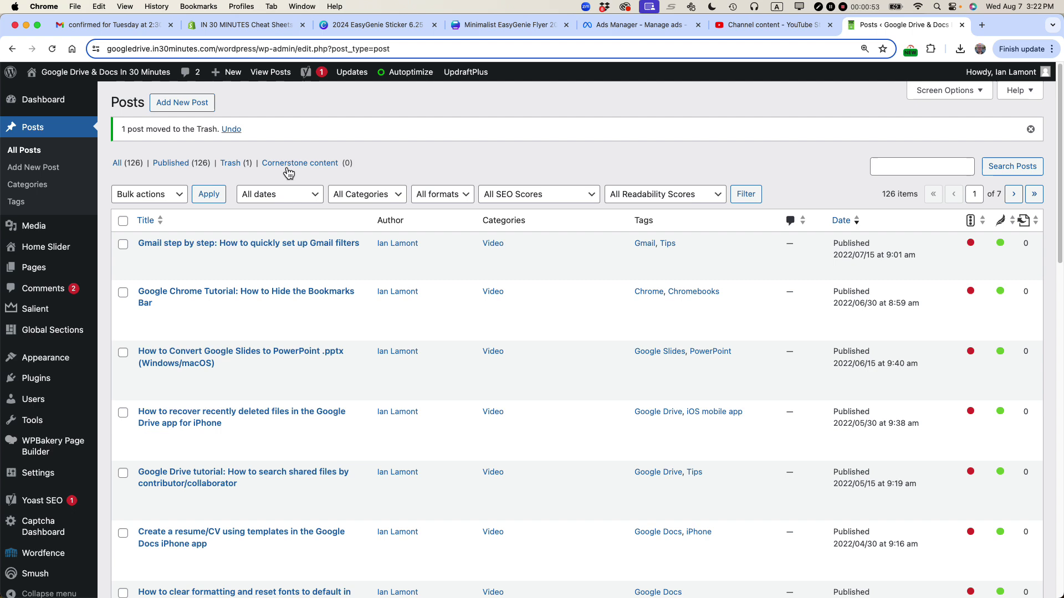
Start a new post and give it the title 'New book released!'.
click(173, 102)
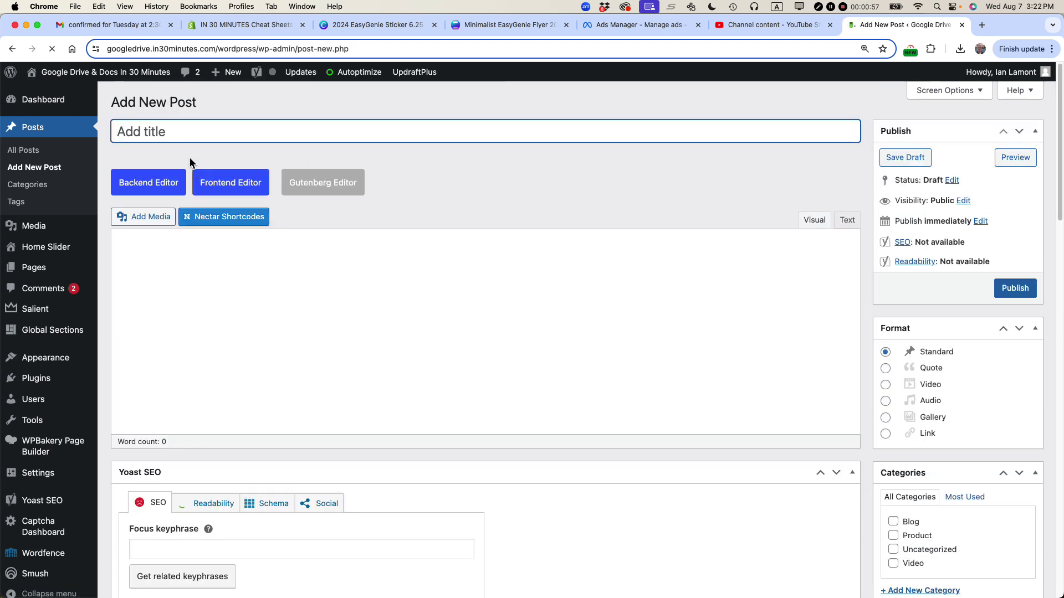
text(New Goog)
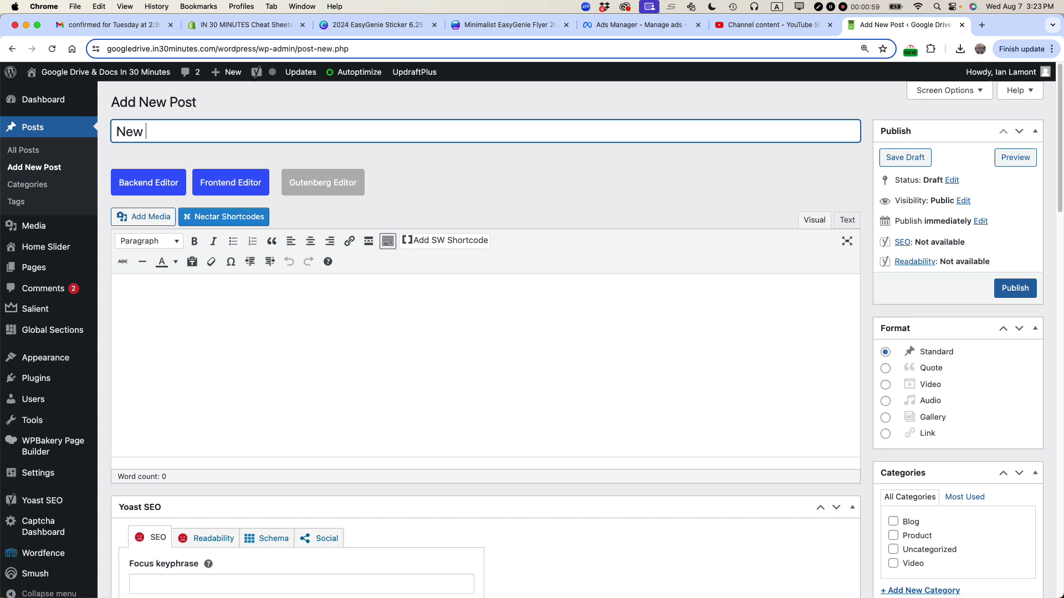
key(BackSpace)
key(BackSpace)
key(BackSpace)
key(BackSpace)
key(BackSpace)
text(book released!)
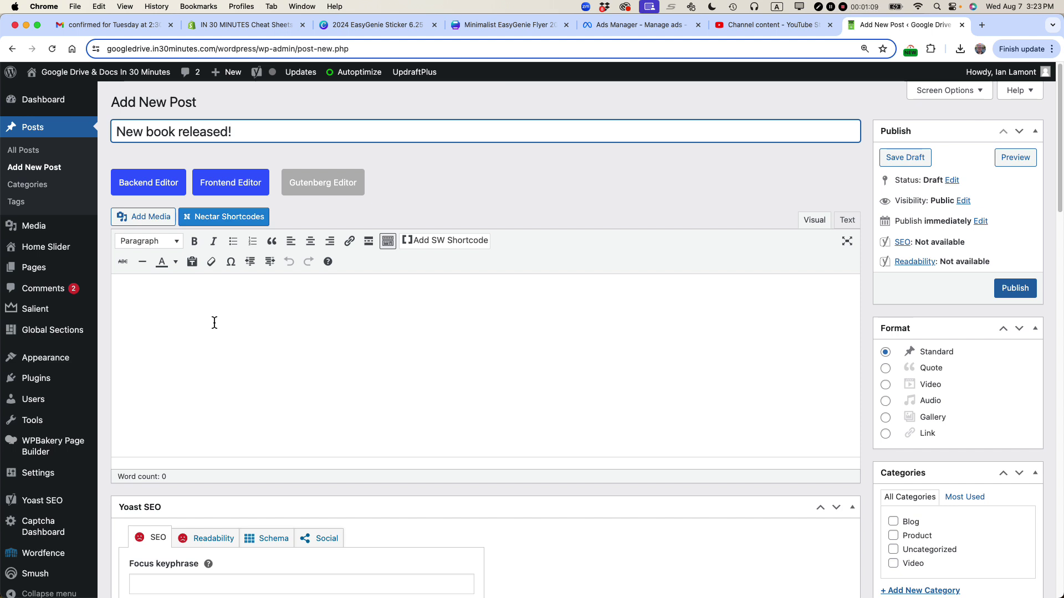
key(super+grave)
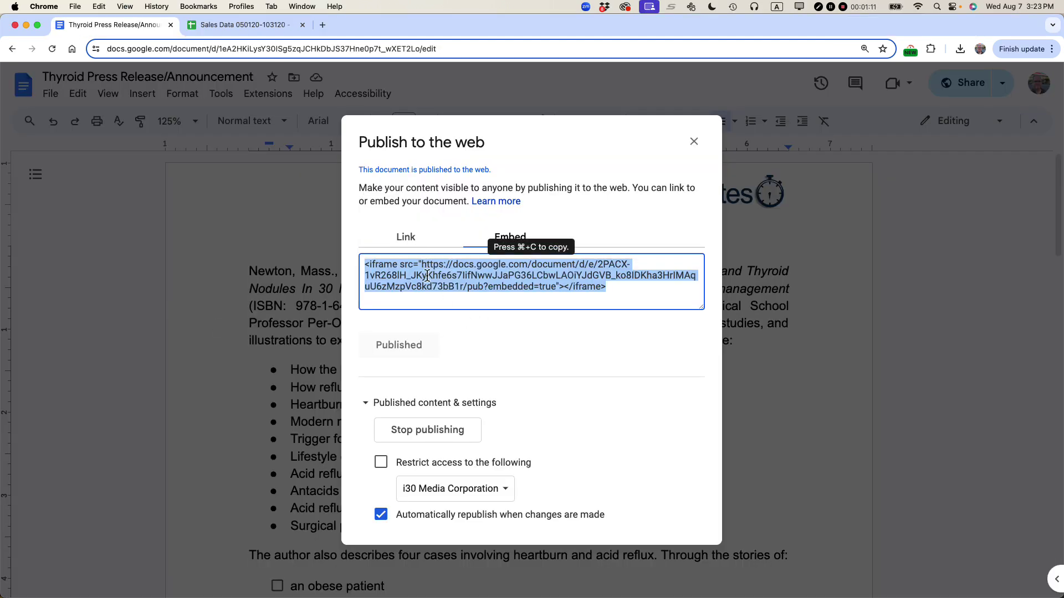
key(super+grave)
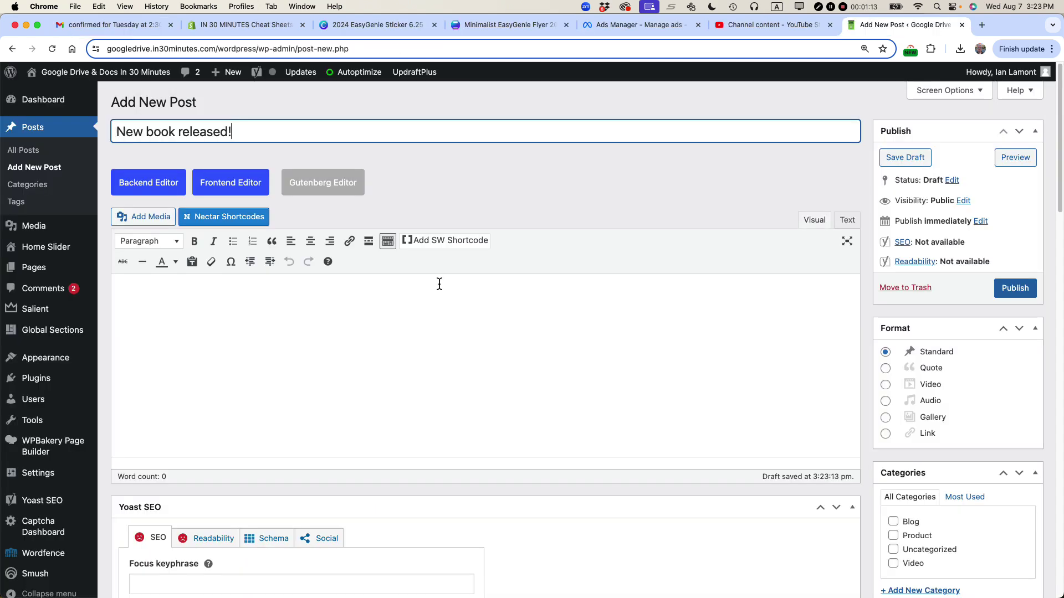
Switch the post body to Text mode and make its first line read 'Editor says:'.
click(298, 289)
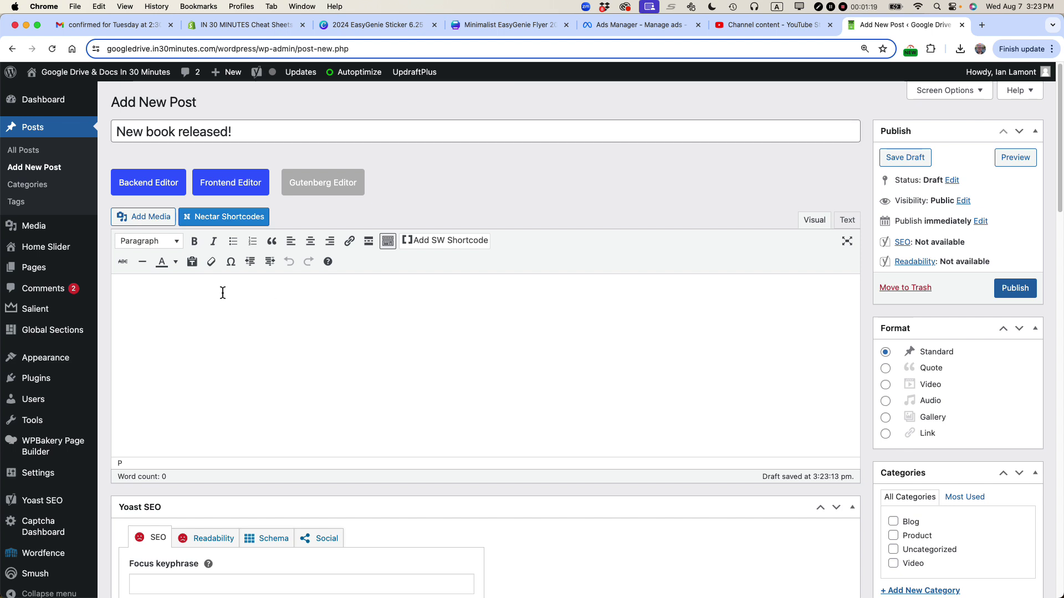
text(Editor xxxx)
click(852, 223)
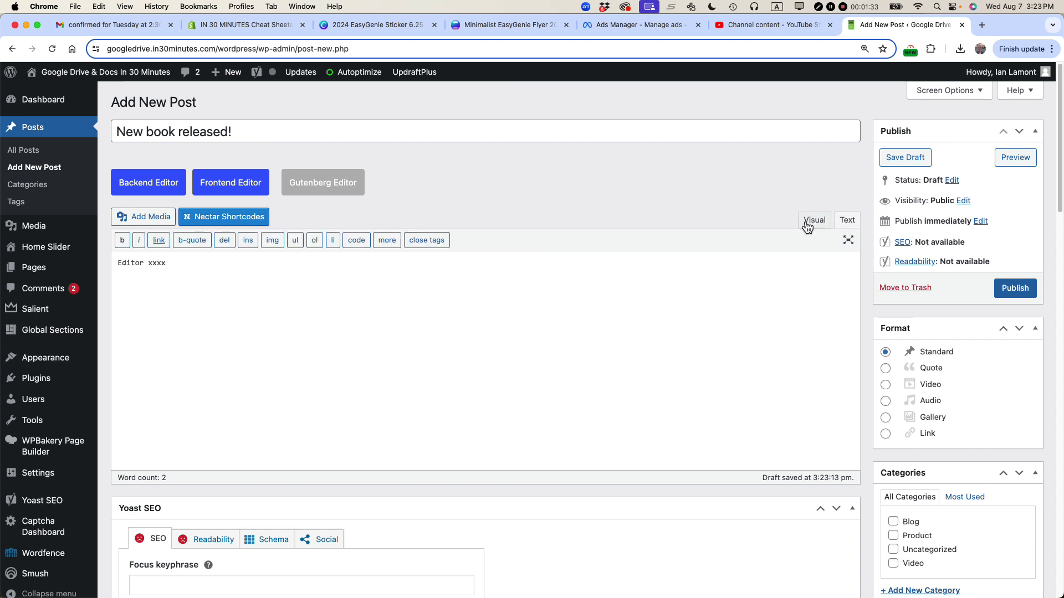
drag(176, 264, 122, 267)
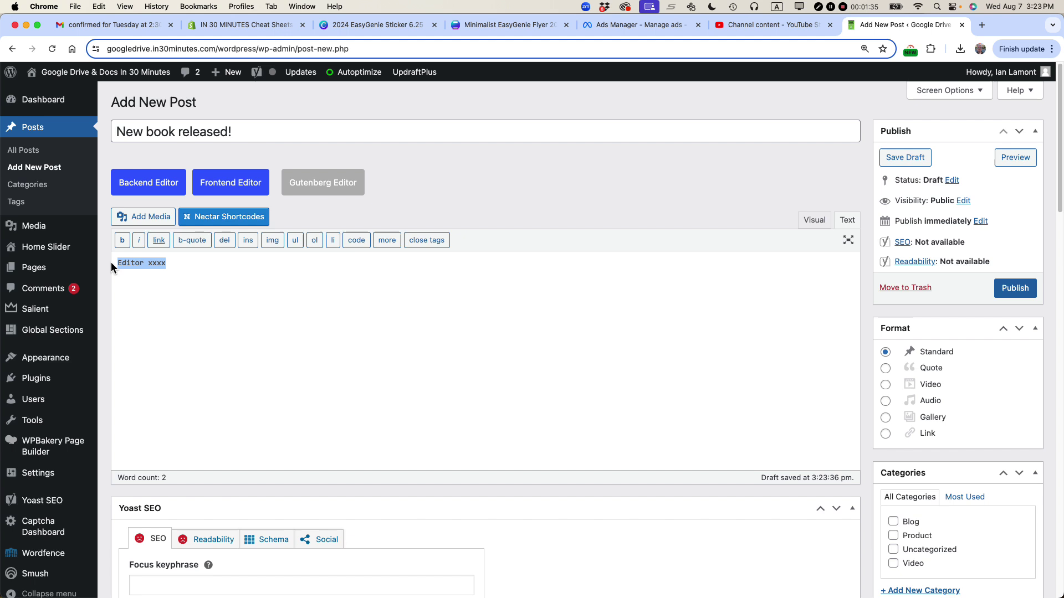
key(BackSpace)
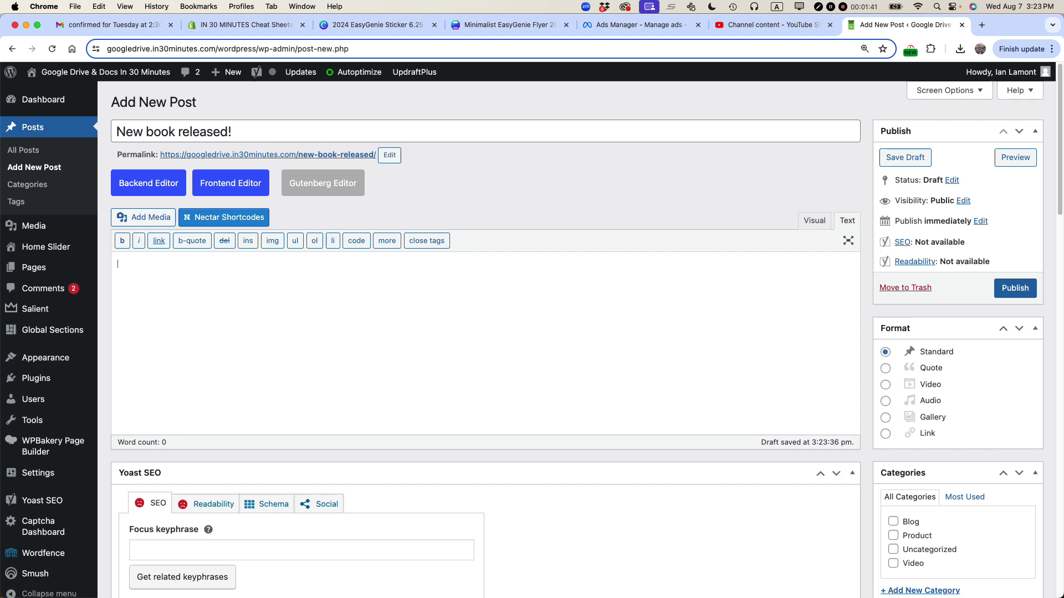
key(super+z)
key(Right)
key(BackSpace)
key(BackSpace)
key(BackSpace)
text(says:)
key(Return)
key(Return)
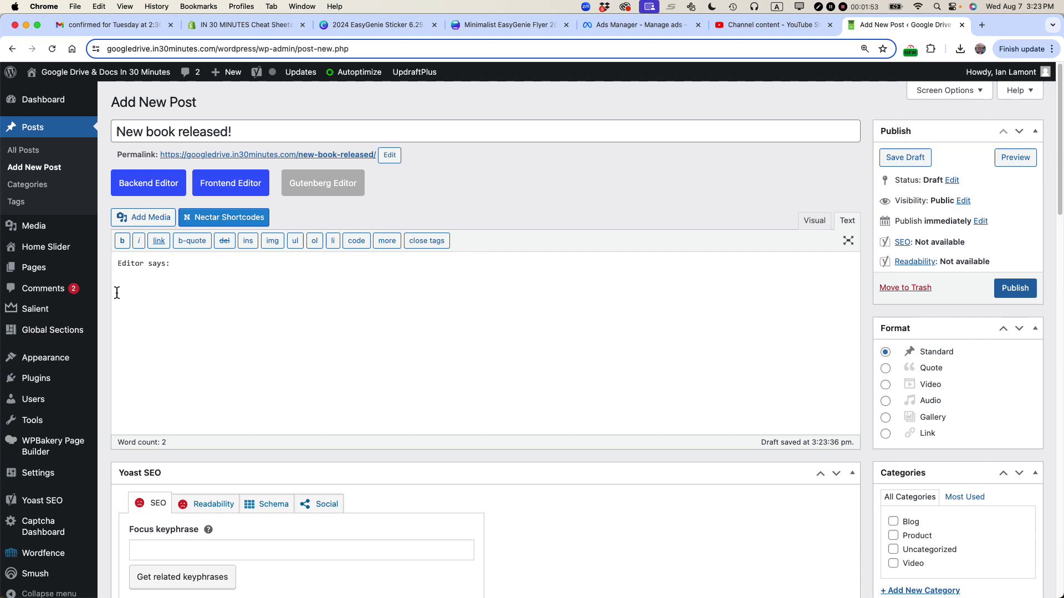
Copy the Google Docs iframe embed code again and return to the post editor.
key(super+grave)
click(425, 269)
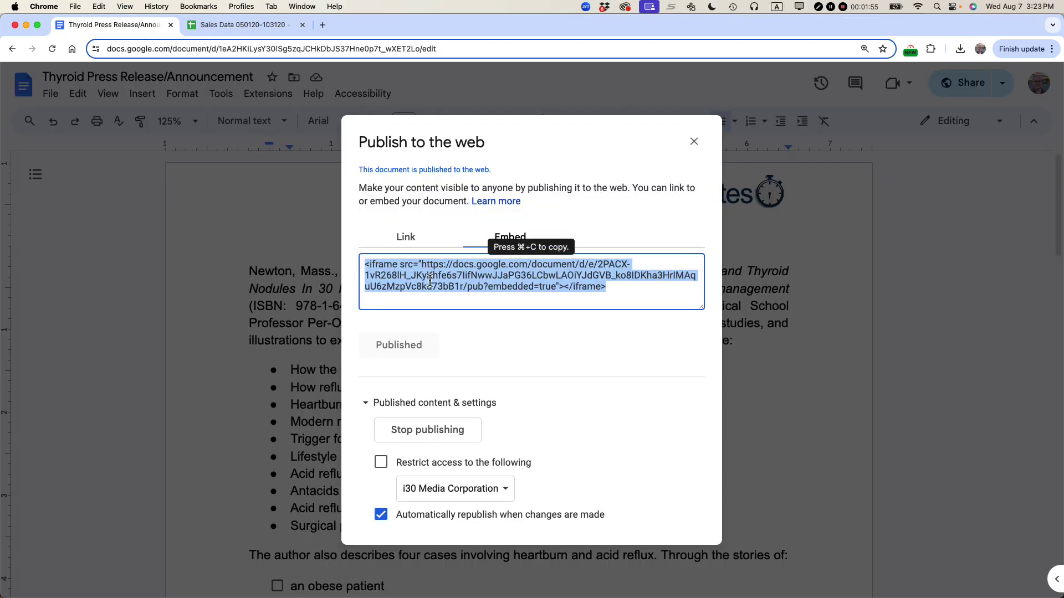
right_click(430, 281)
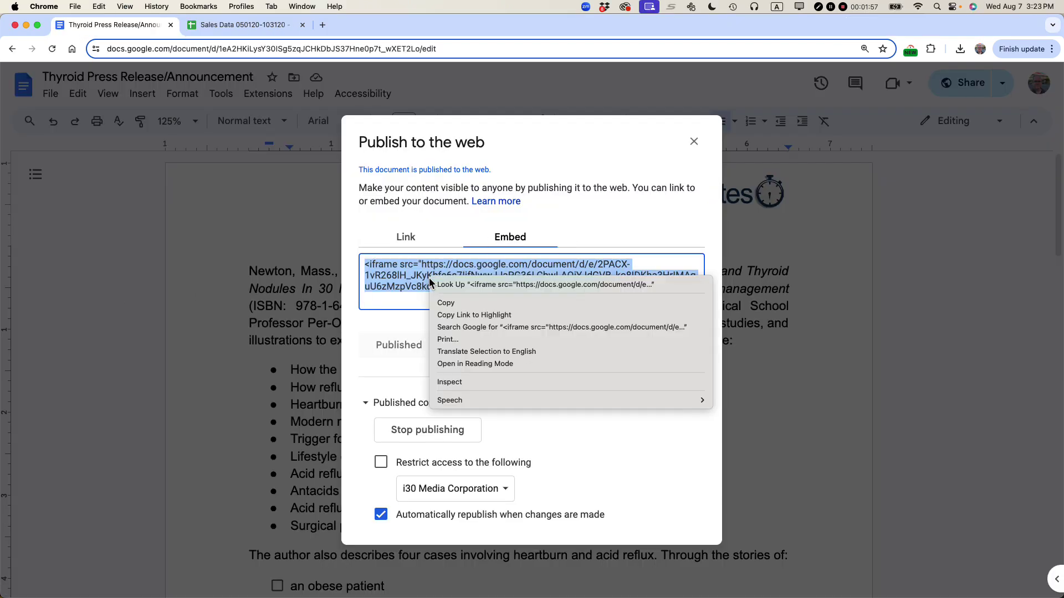
click(443, 302)
key(super+grave)
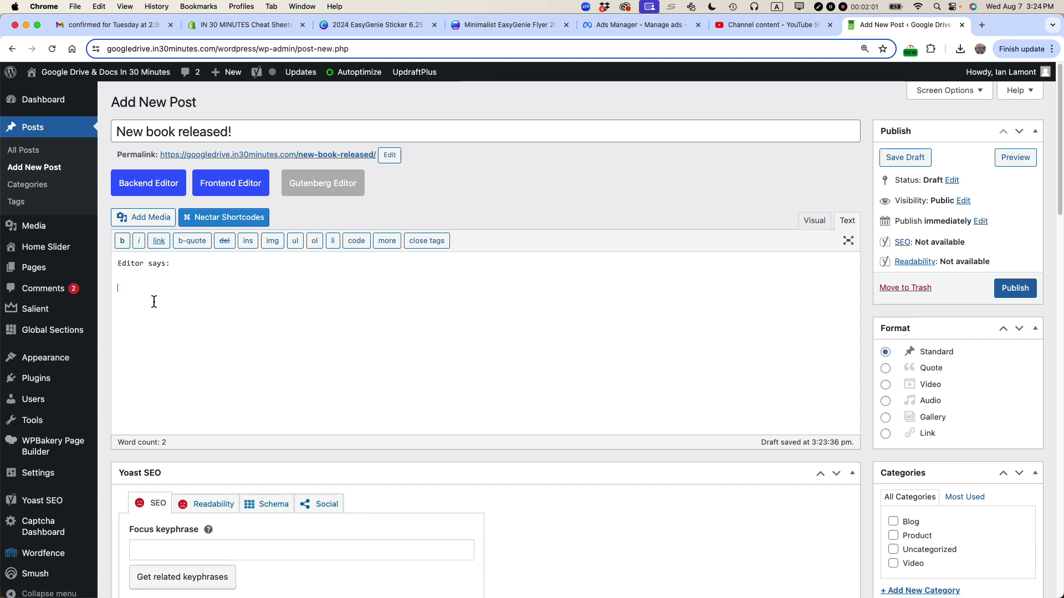
Paste the iframe embed code on its own line below 'Editor says:' and publish the post.
right_click(118, 289)
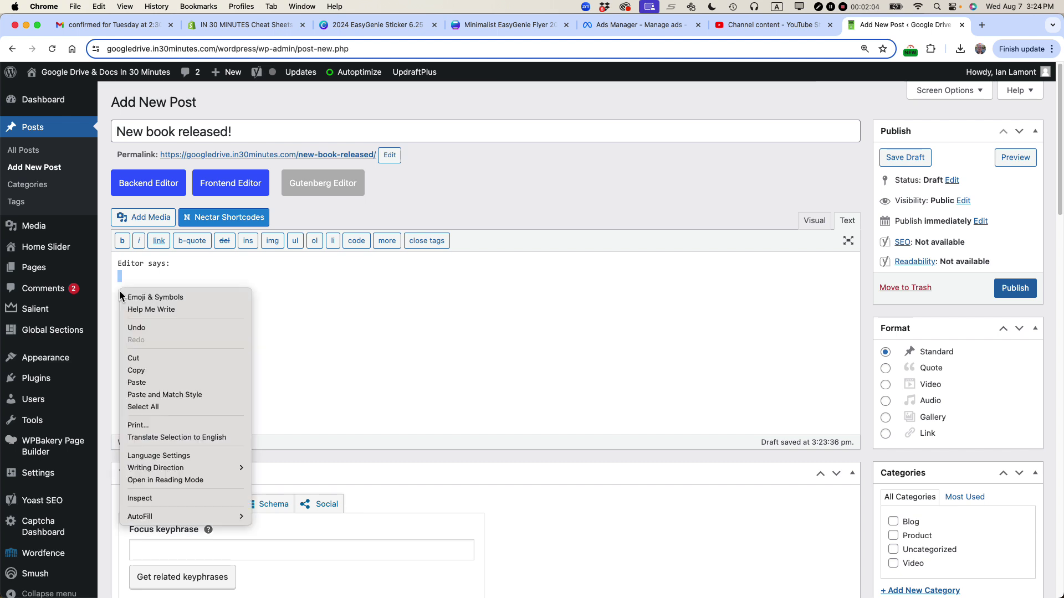
click(148, 382)
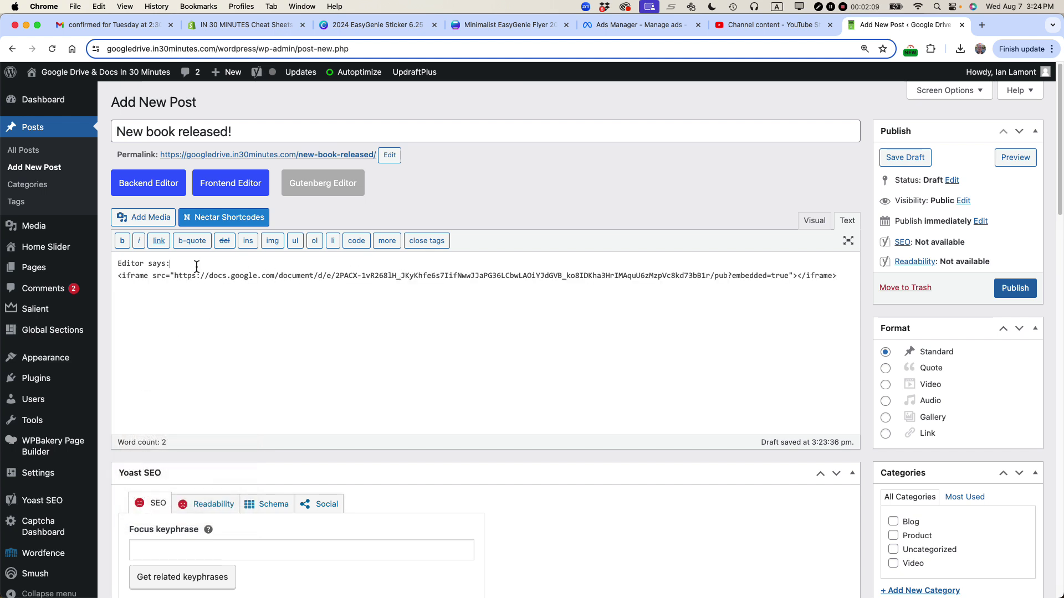
key(Return)
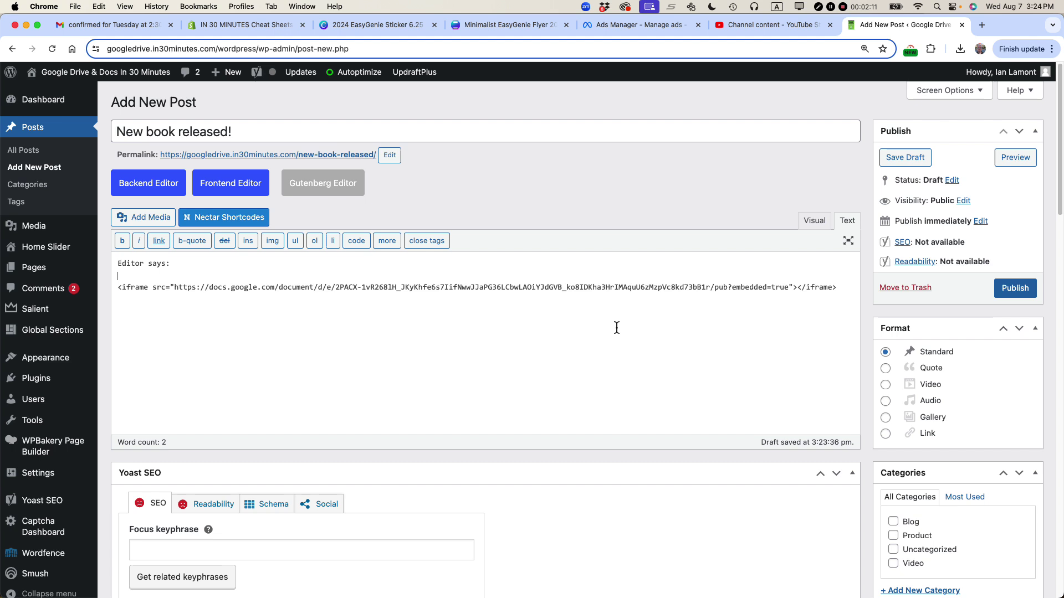
click(1016, 289)
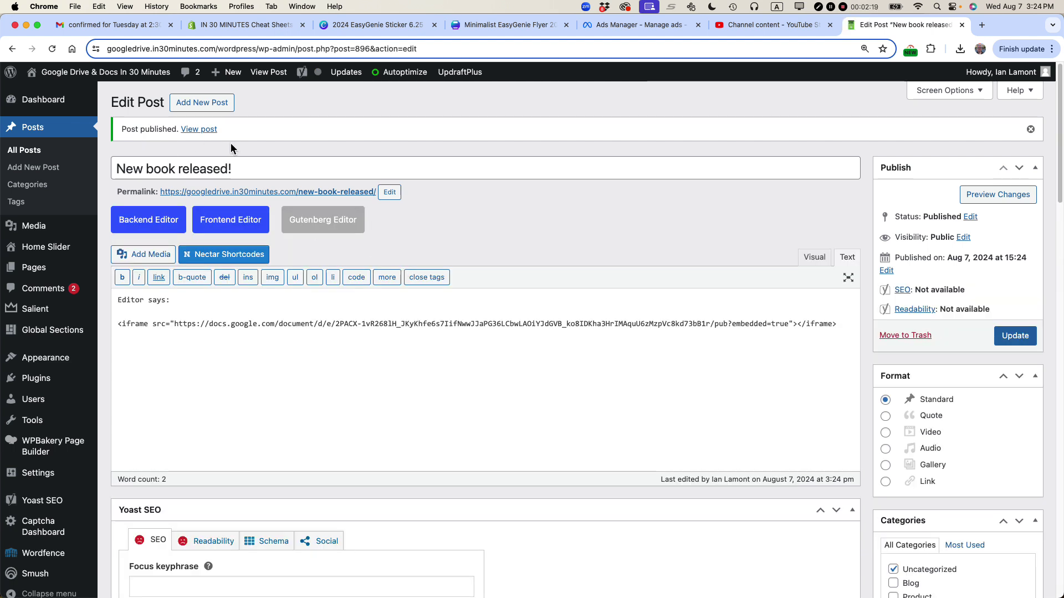
View the live post and scroll inside the small embedded press release frame.
click(199, 130)
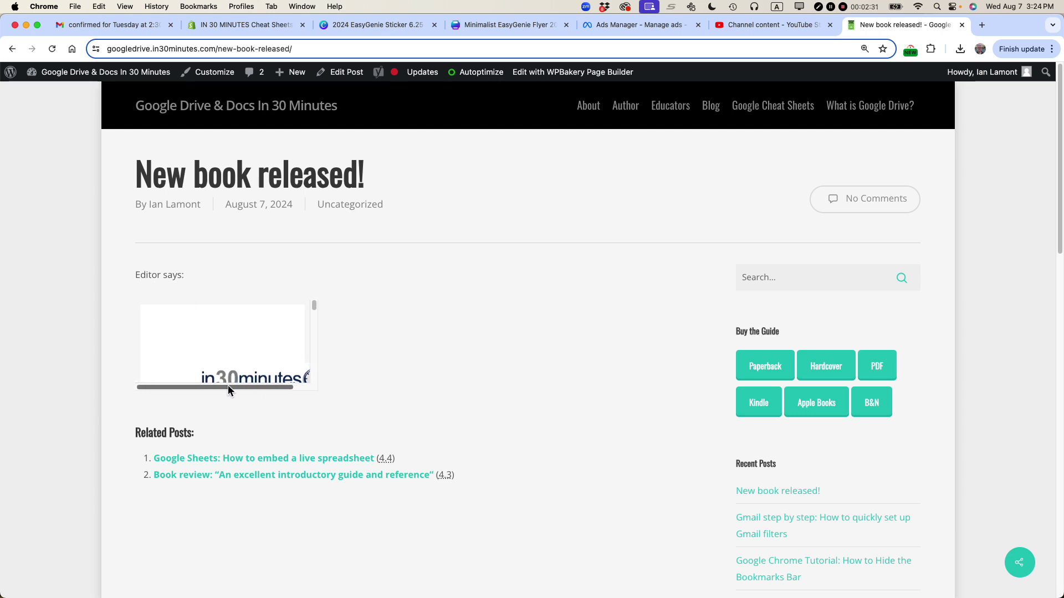
drag(228, 387, 263, 386)
mouse_move(315, 307)
mouse_down()
mouse_move(307, 363)
mouse_move(307, 291)
mouse_up()
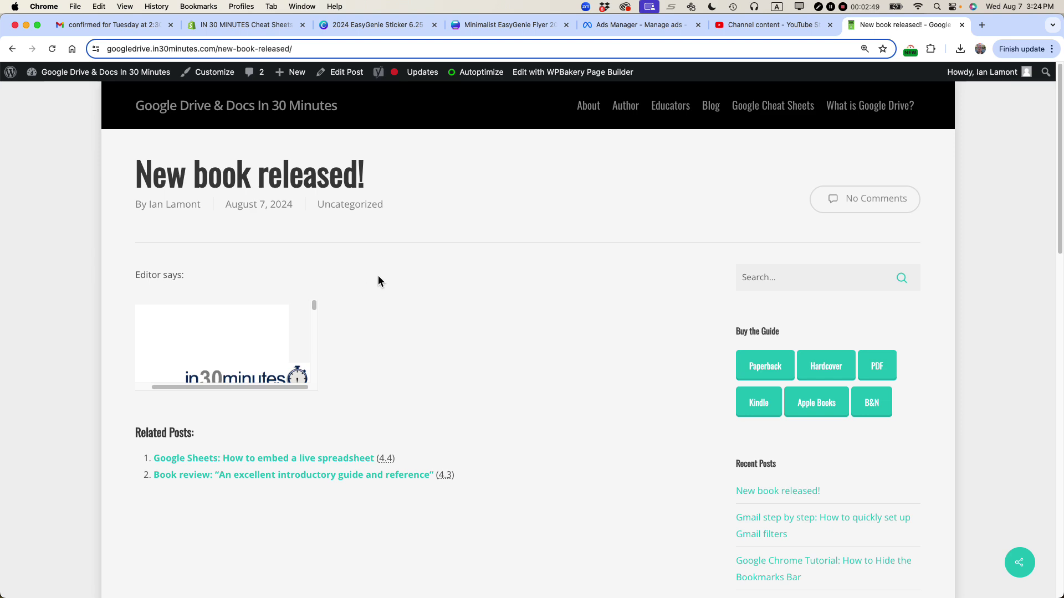
Add width=800 height=1000 to the post's iframe tag and update the post.
click(343, 81)
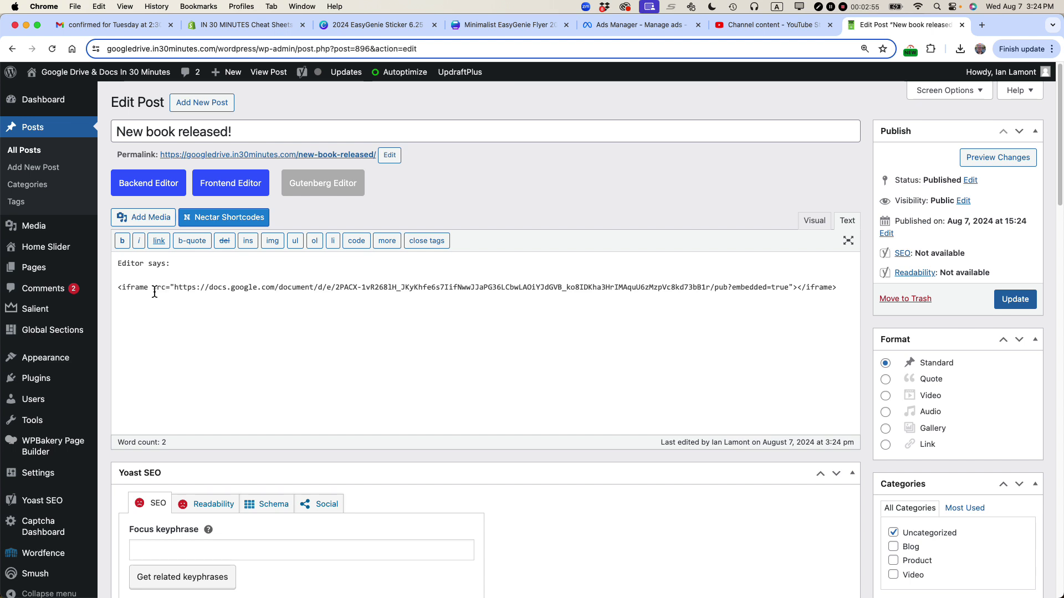
text(width)
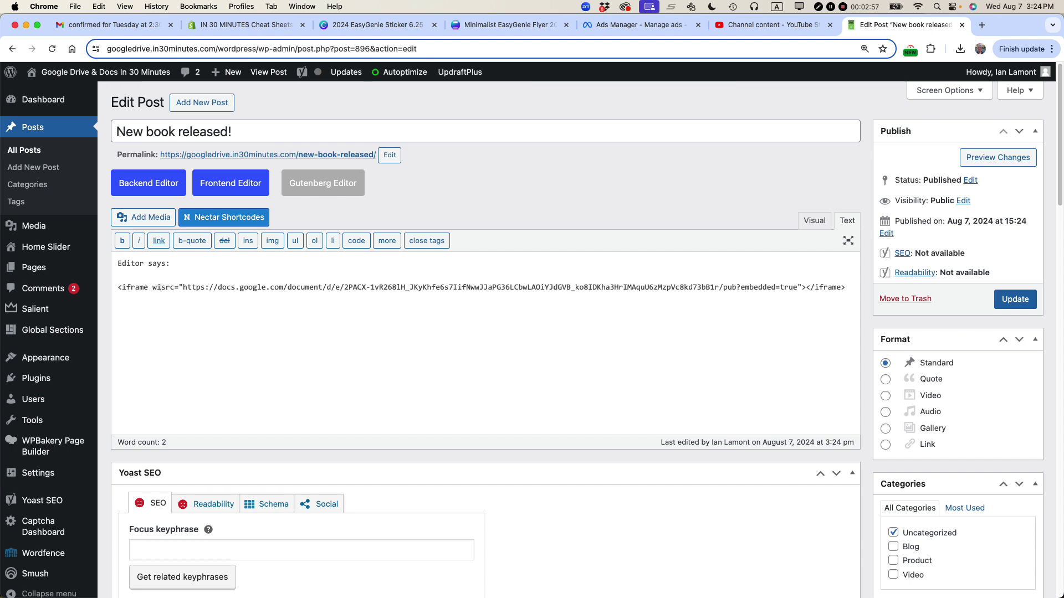
text(=)
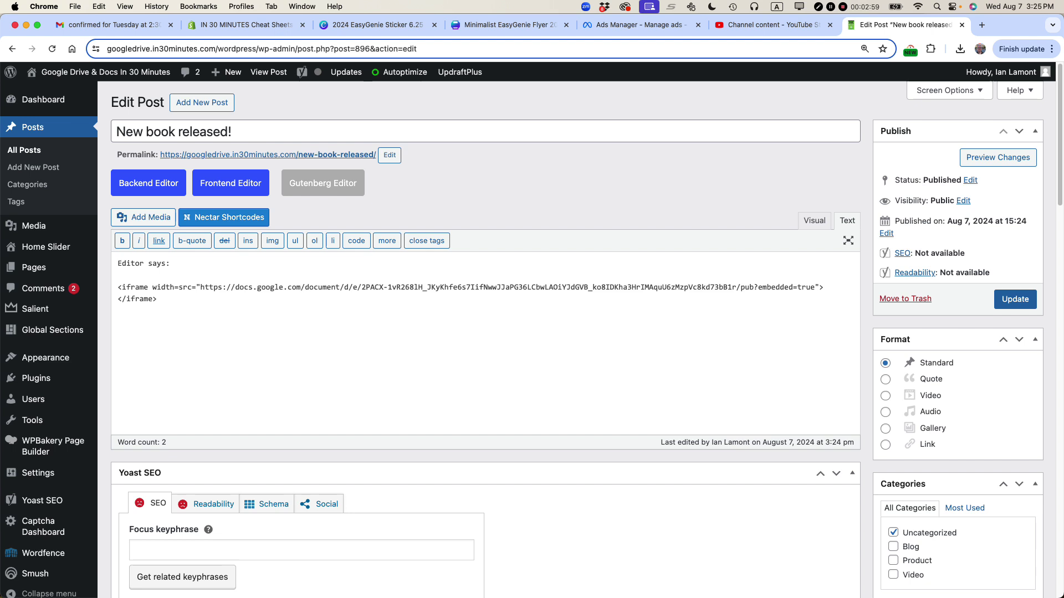
text(800 )
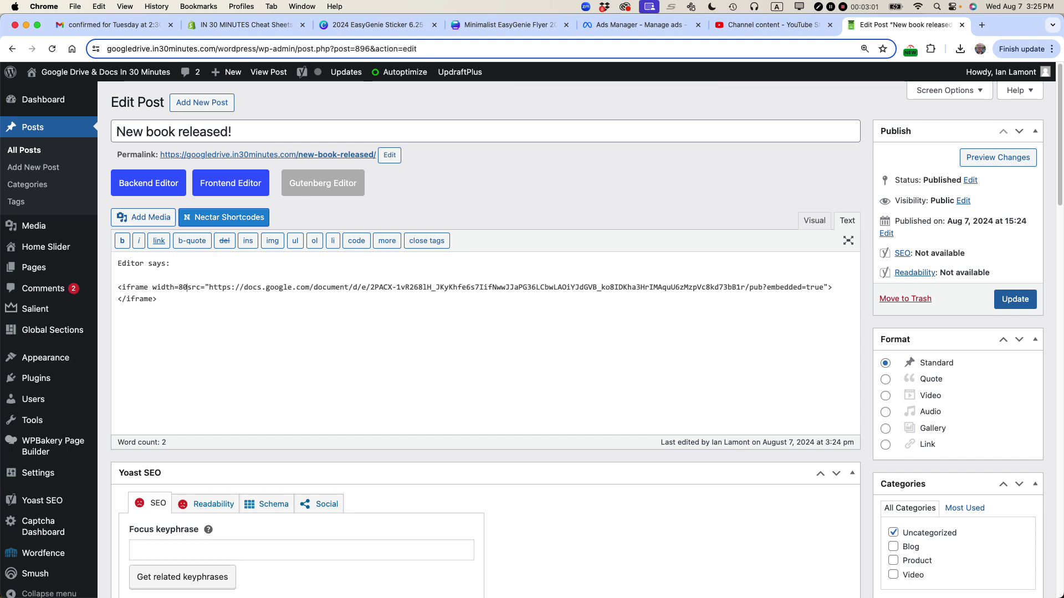
text(height)
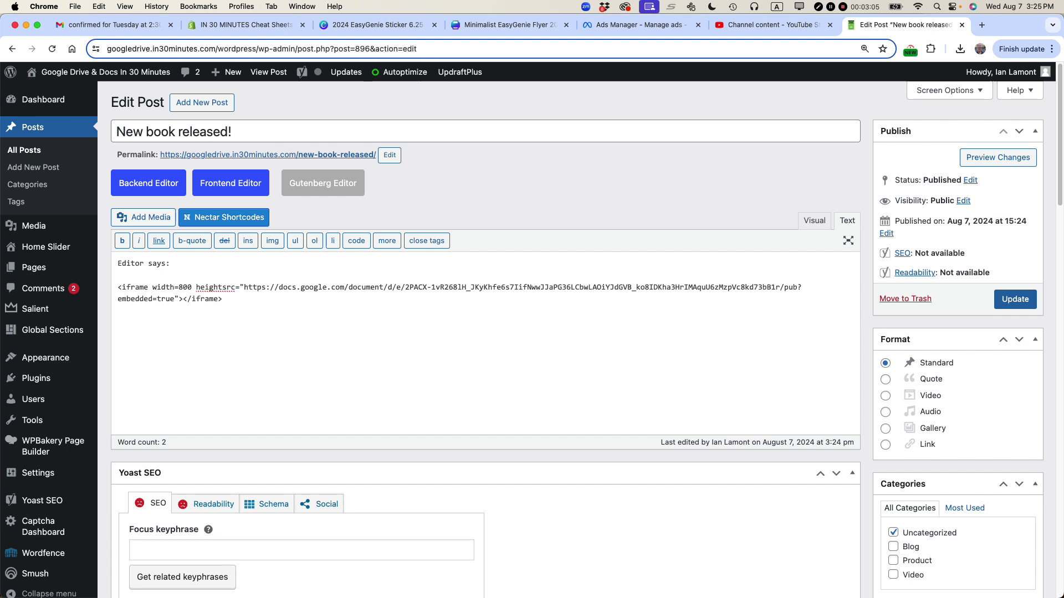
text(=)
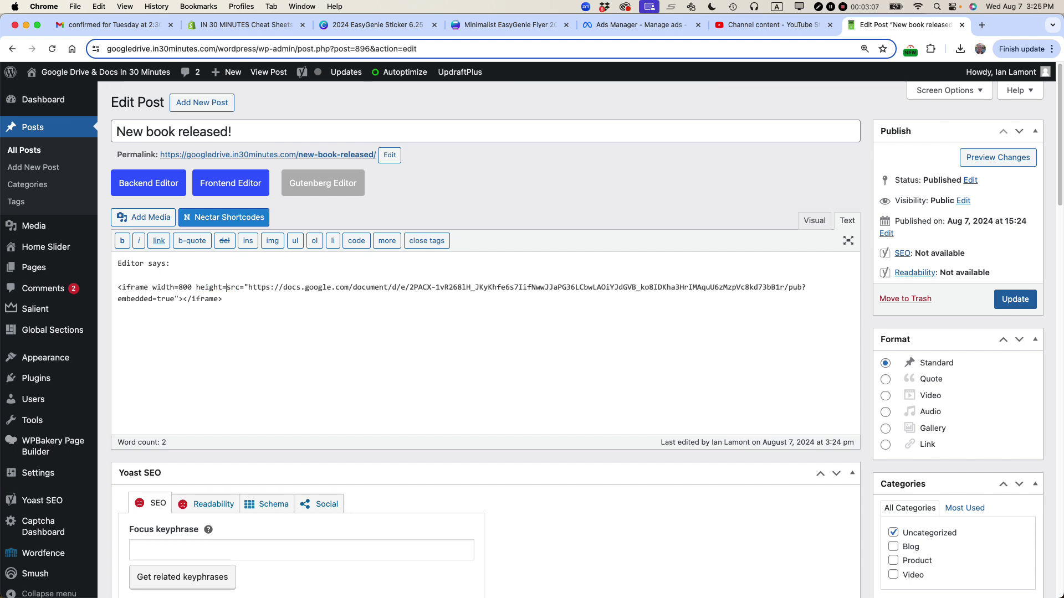
text(1000)
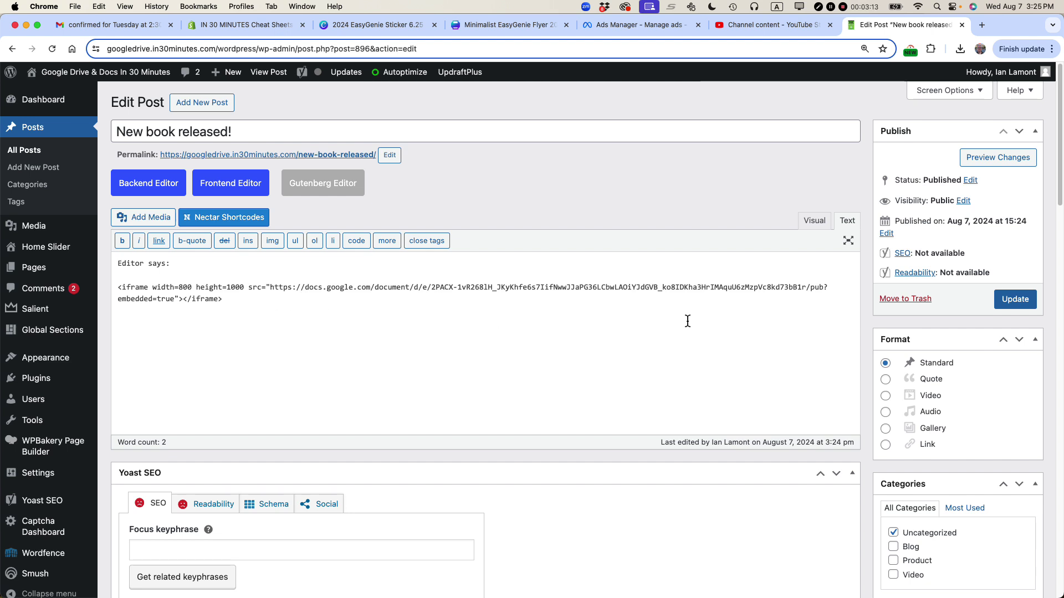
click(1014, 299)
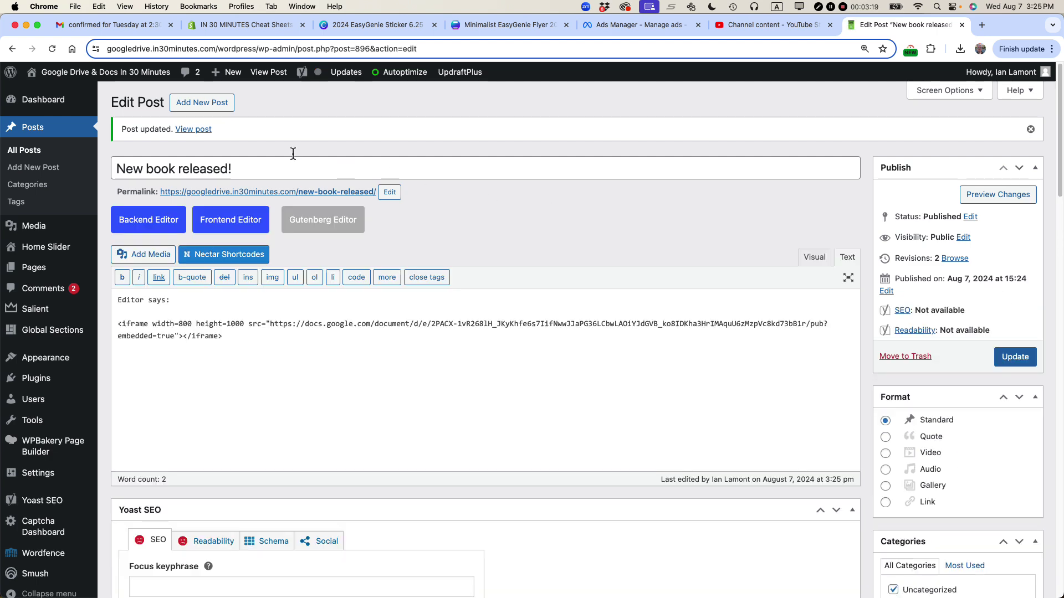
View the updated post, scroll through the full-size embedded press release, then return to Google Docs.
click(205, 131)
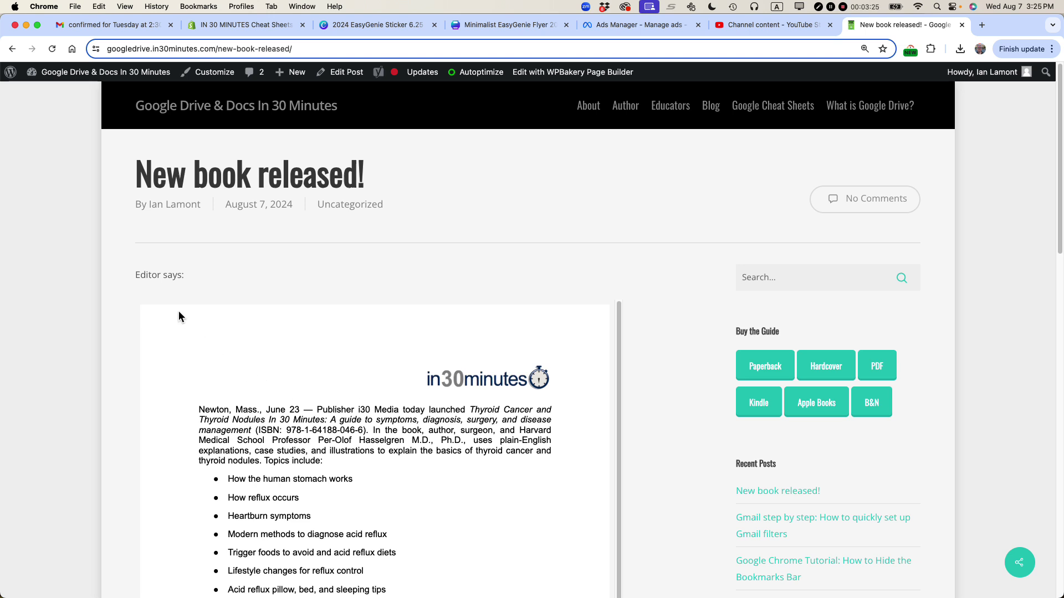
scroll(464, 316, down, 5)
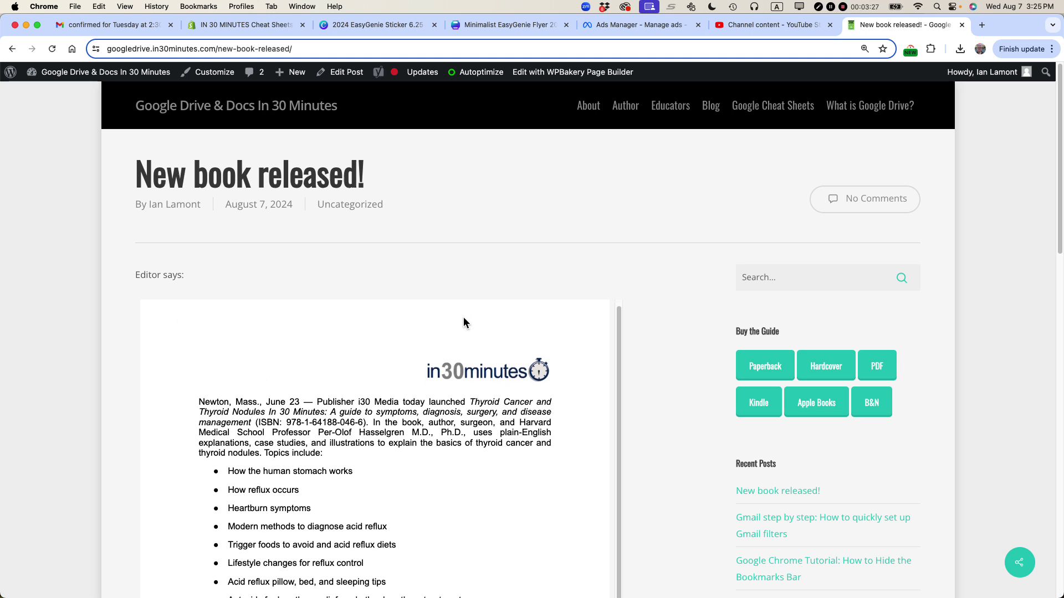
scroll(473, 419, down, 4)
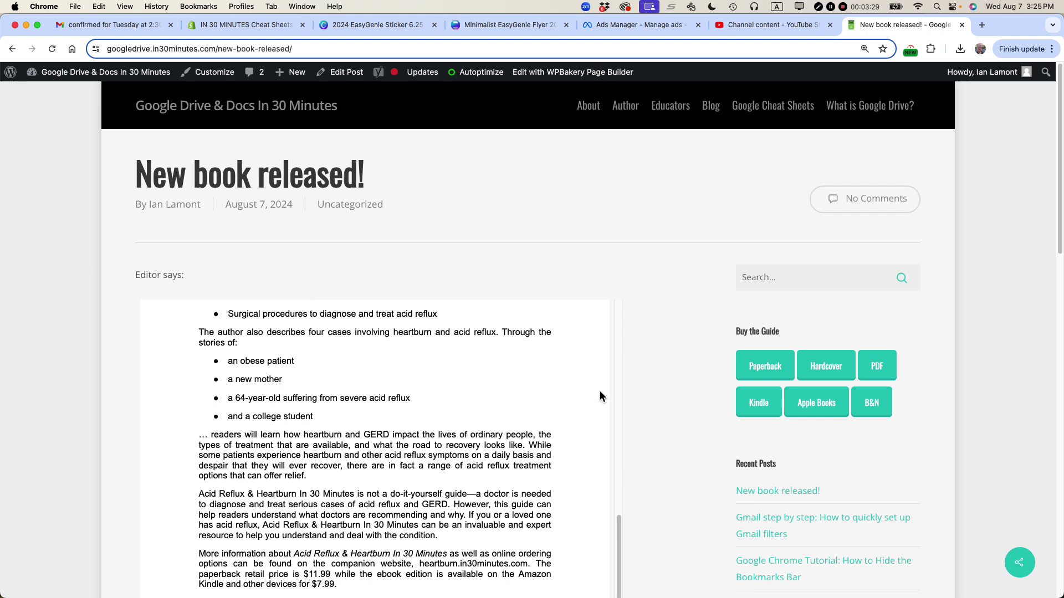
scroll(636, 358, down, 5)
scroll(636, 356, up, 5)
key(super+grave)
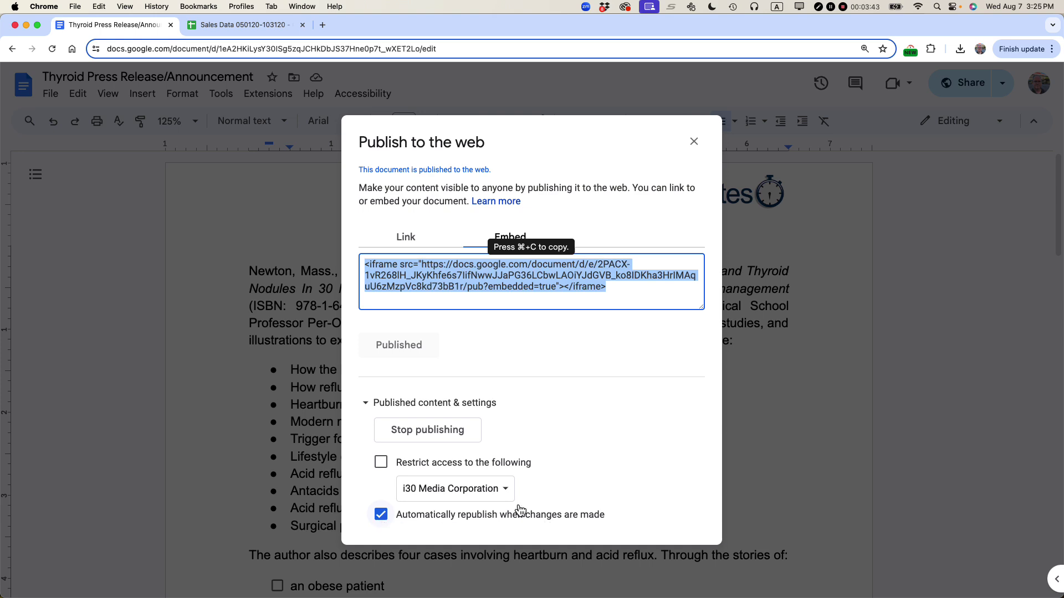
Close the publish settings and change the press release dateline from June 23 to June 24.
key(Escape)
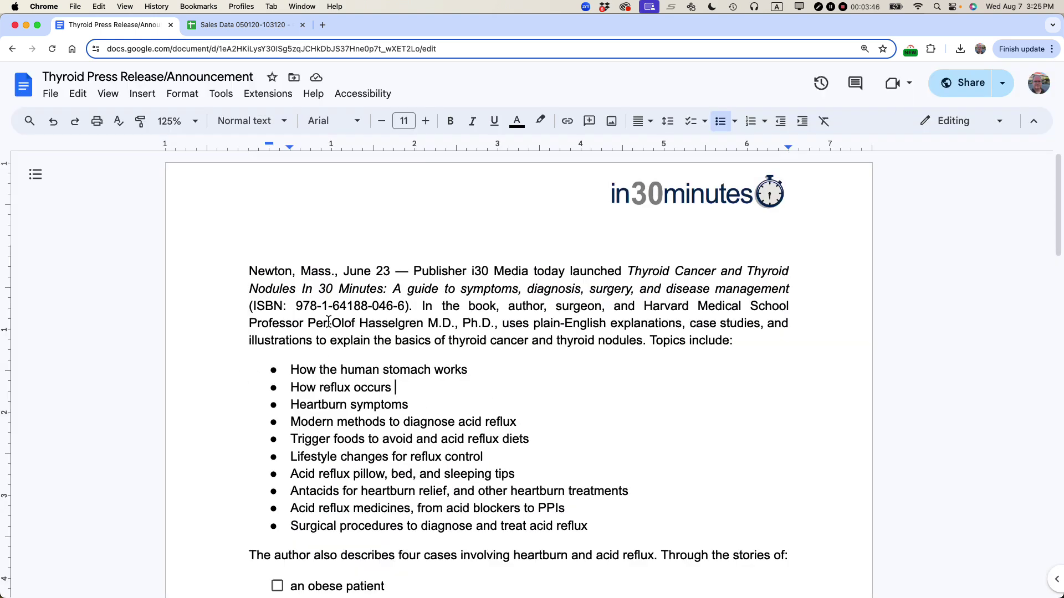
drag(382, 272, 389, 273)
text(4)
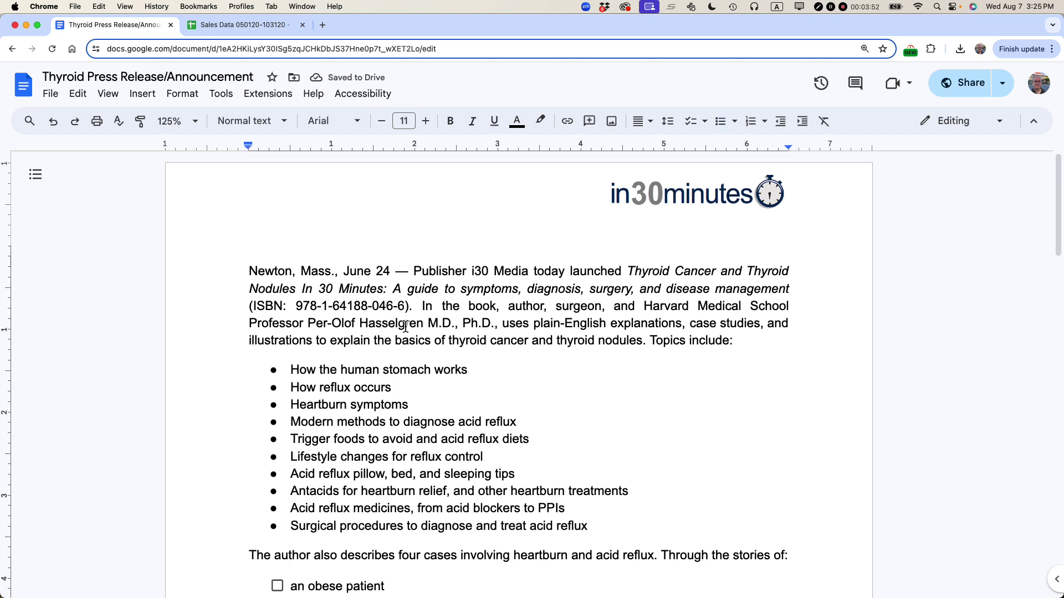
click(405, 326)
key(super+grave)
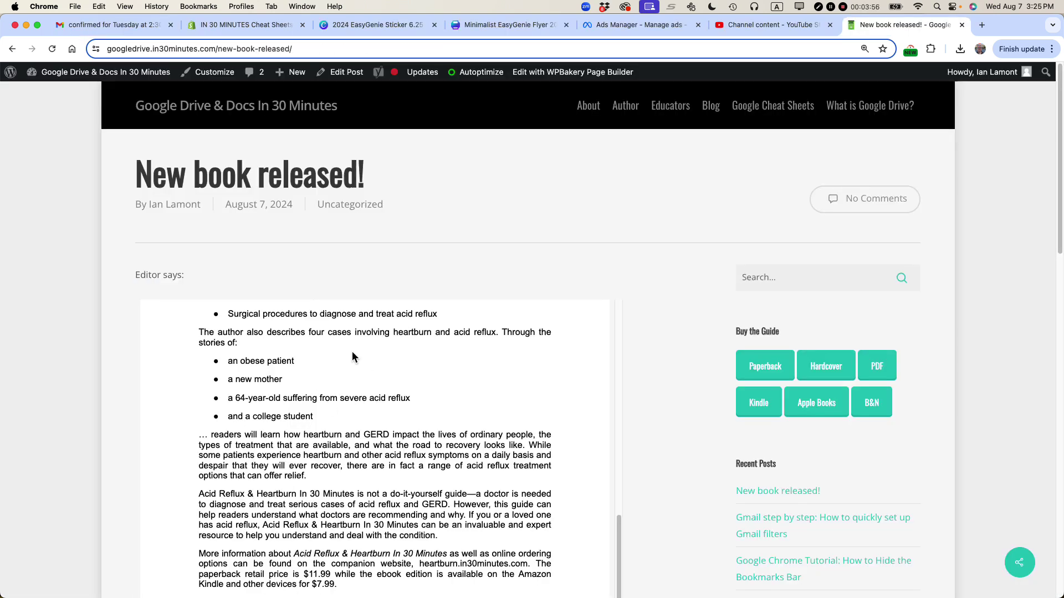
scroll(355, 360, up, 5)
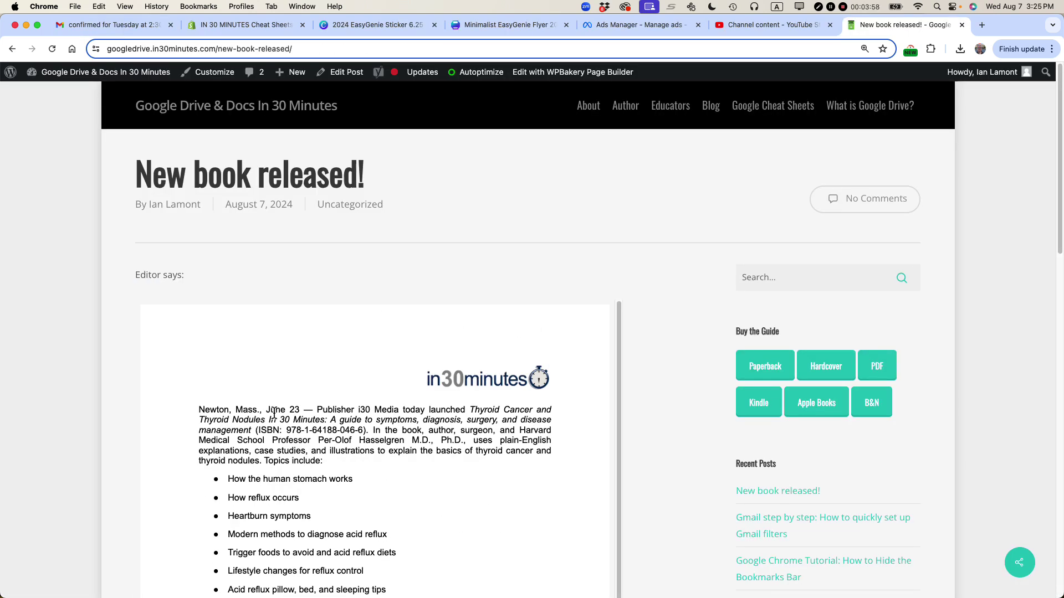
drag(266, 413, 305, 415)
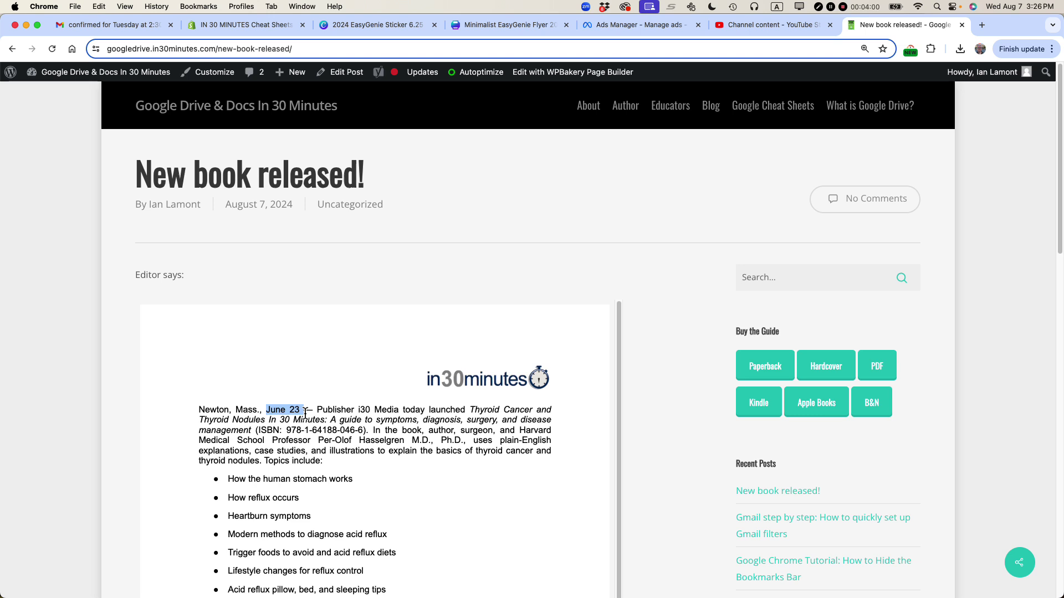